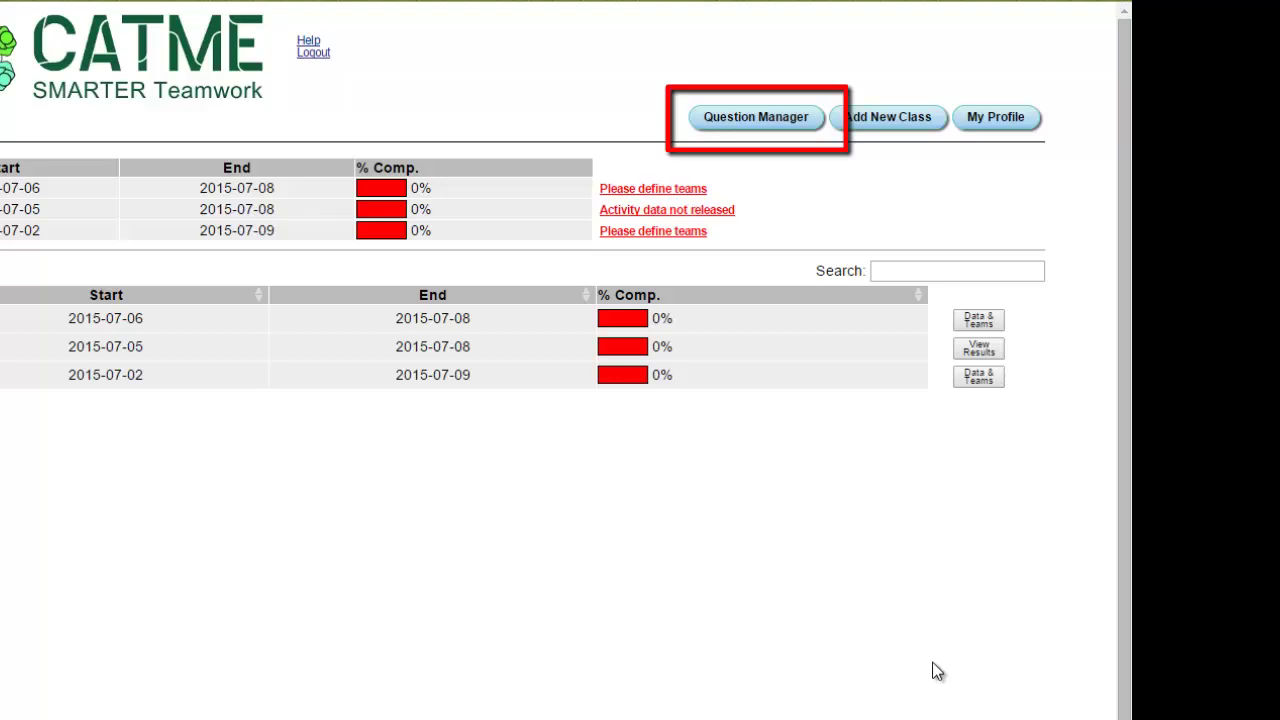
Open the Question Manager and start adding a new question, continuing past the wizard's welcome page
click(758, 119)
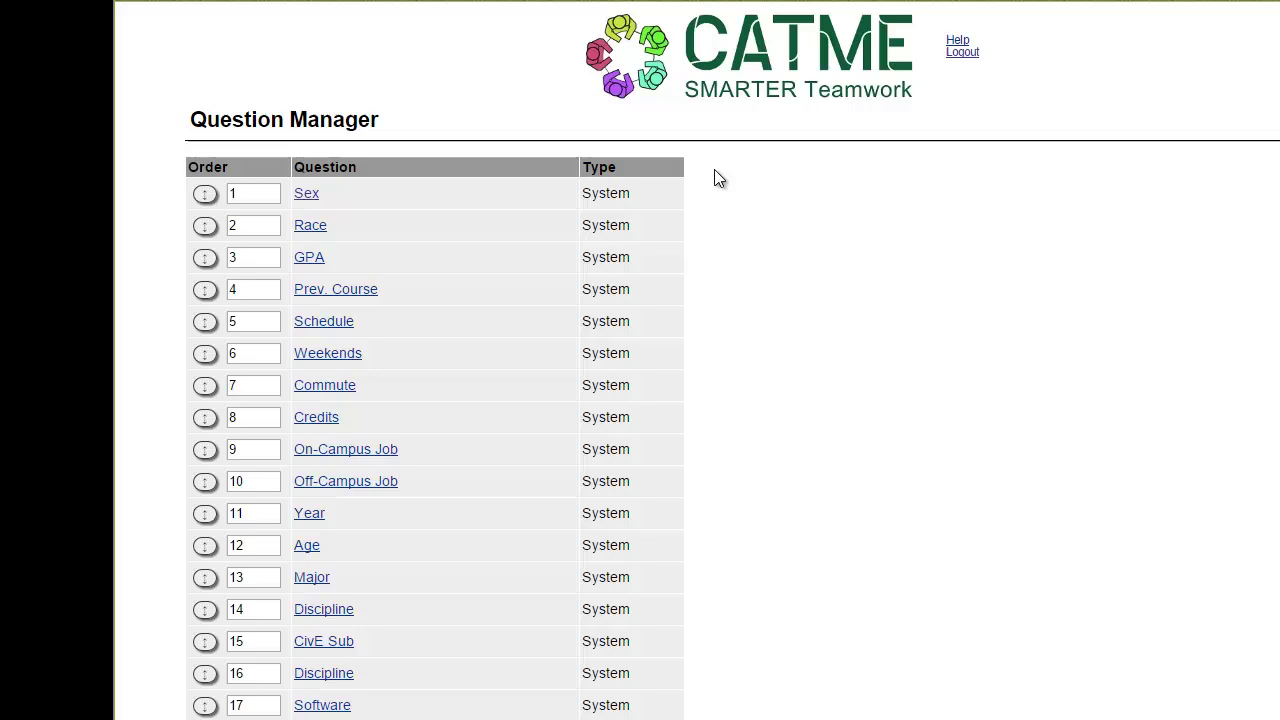
mouse_move(313, 226)
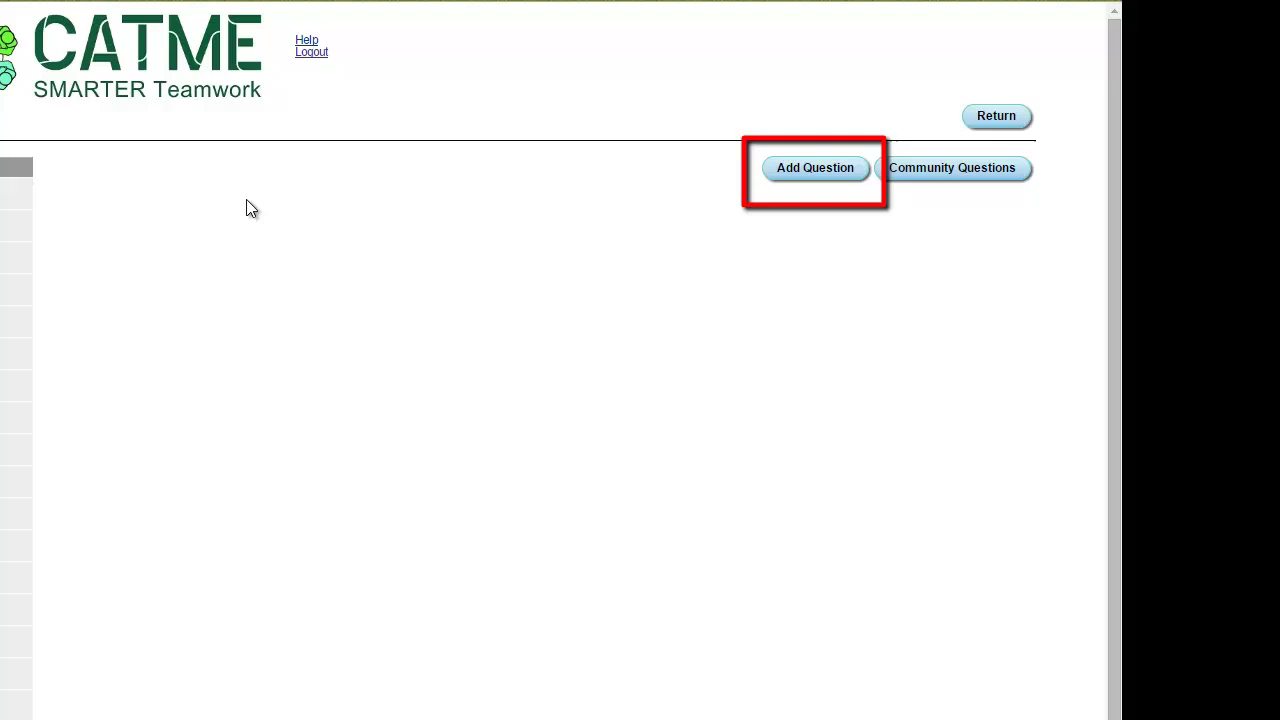
click(848, 174)
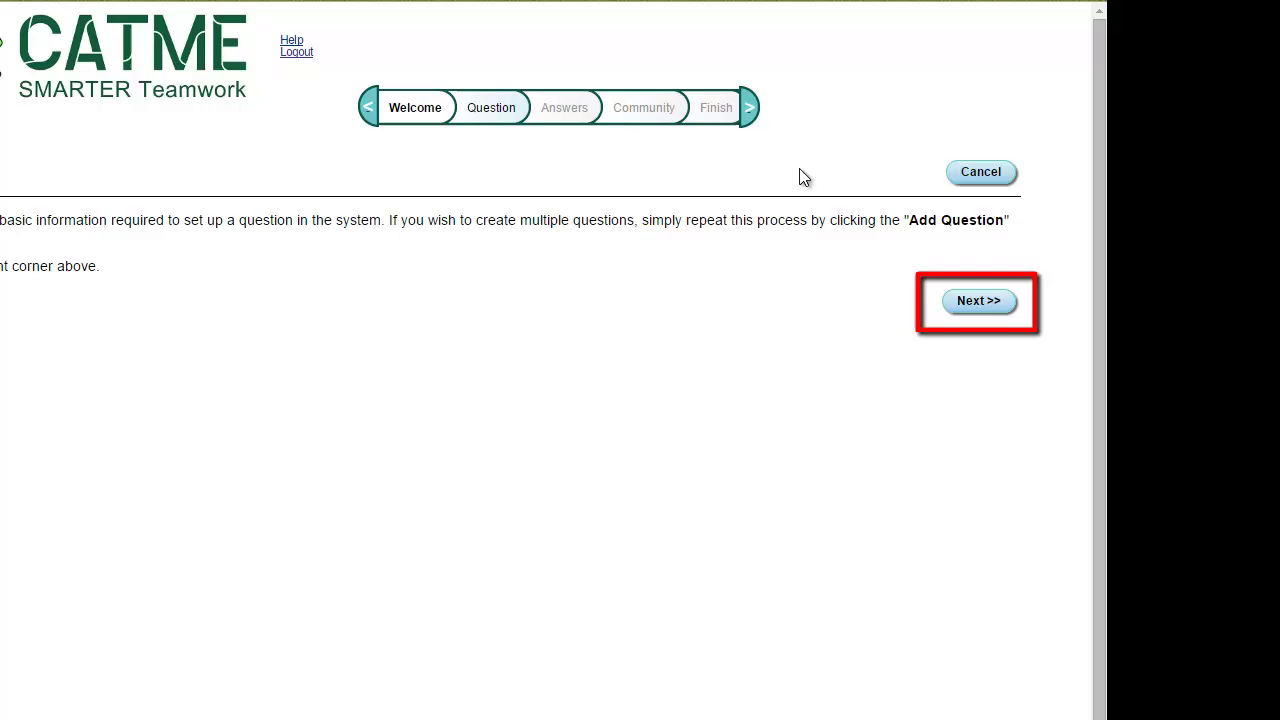
click(990, 305)
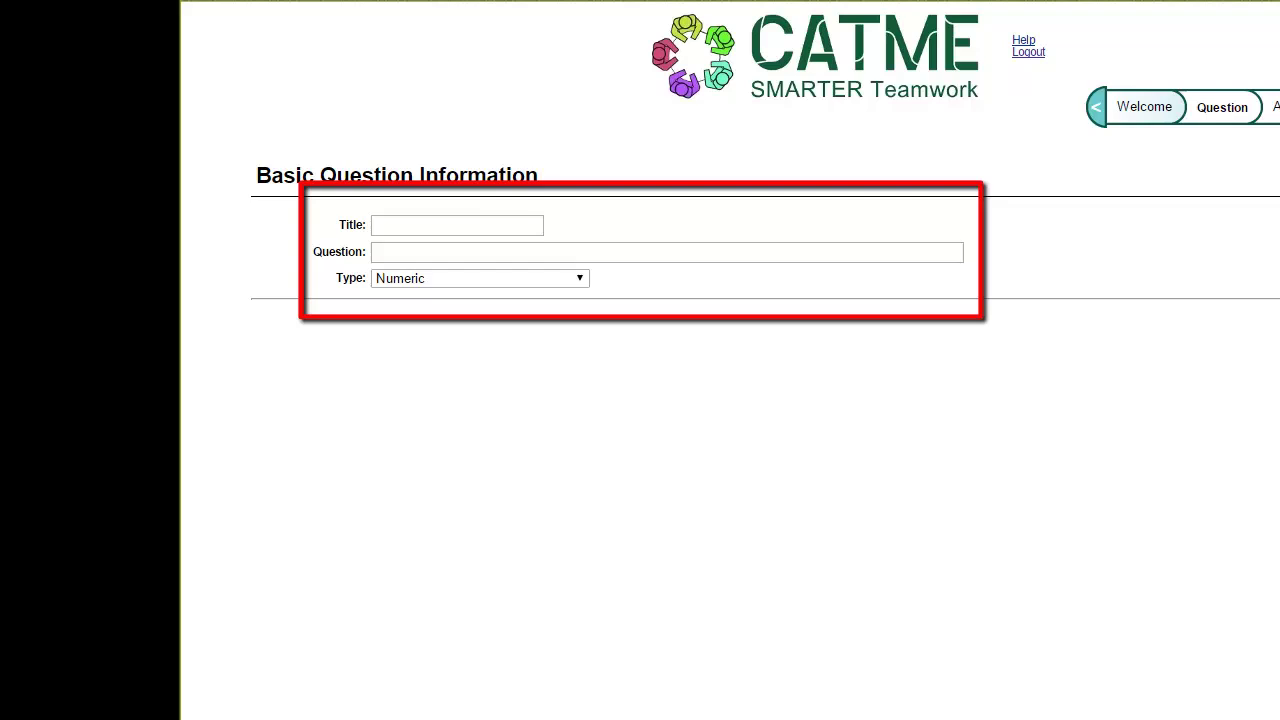
Title the question "Pizza Topping", word it "What is your favorite pizza topping?", choose its question type and continue to the answers
click(391, 229)
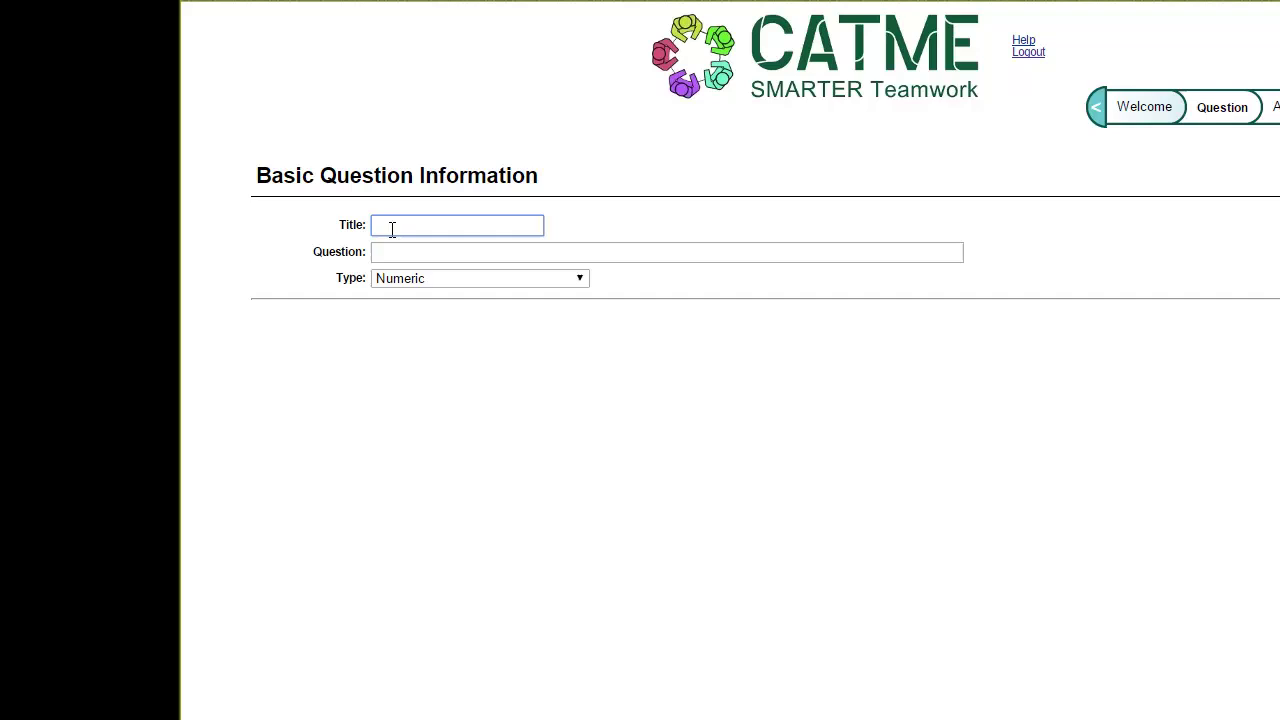
text(Pizza Topping)
click(395, 257)
text(W)
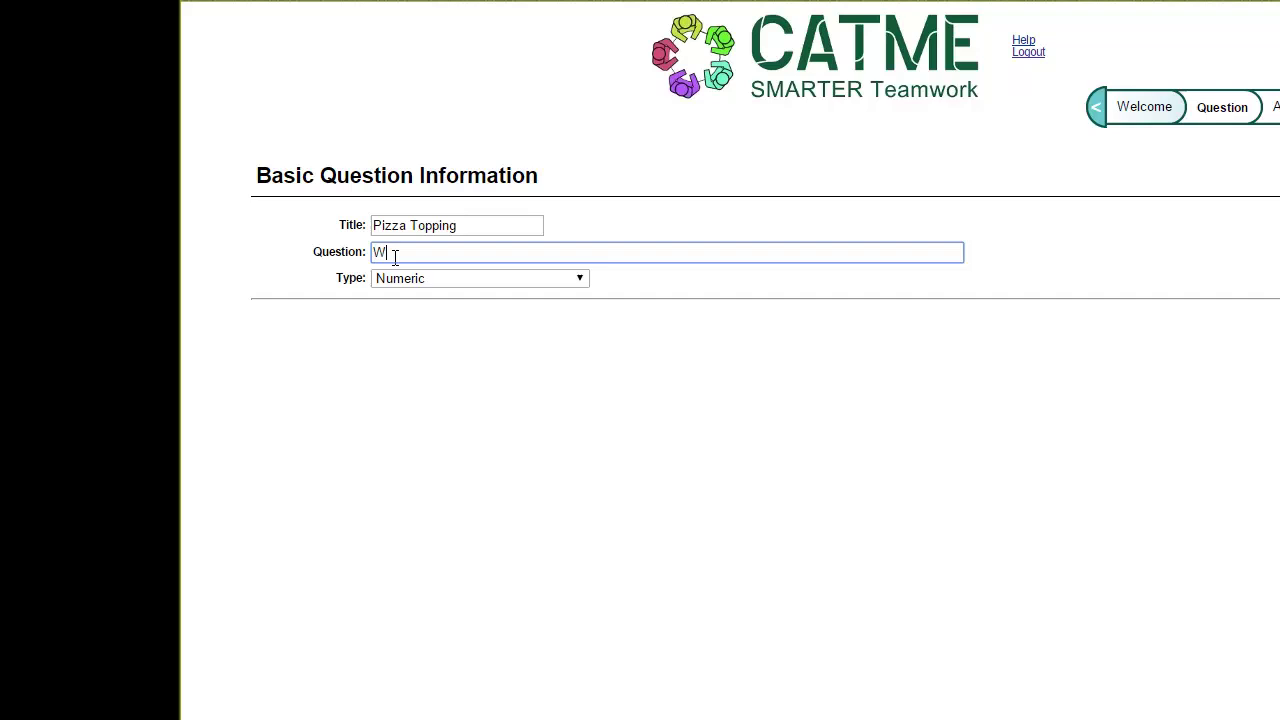
text(hat is your favorite pizza to)
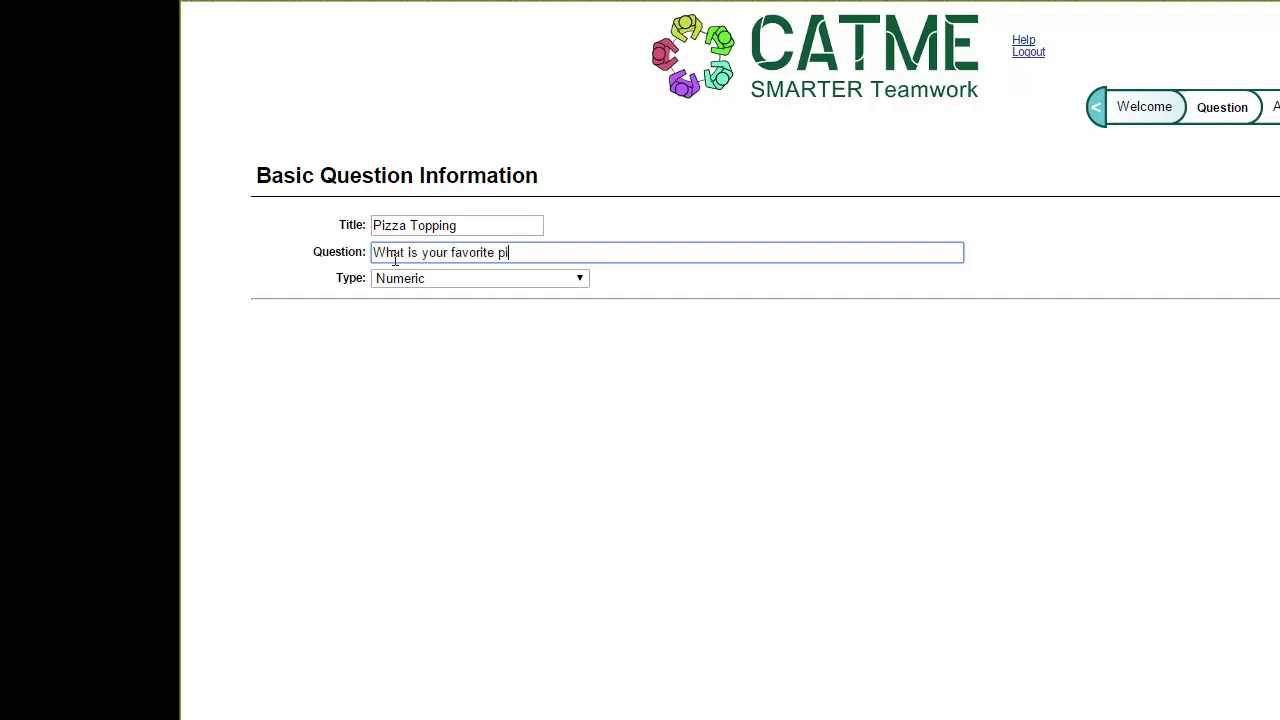
text(pping?)
click(390, 284)
click(410, 314)
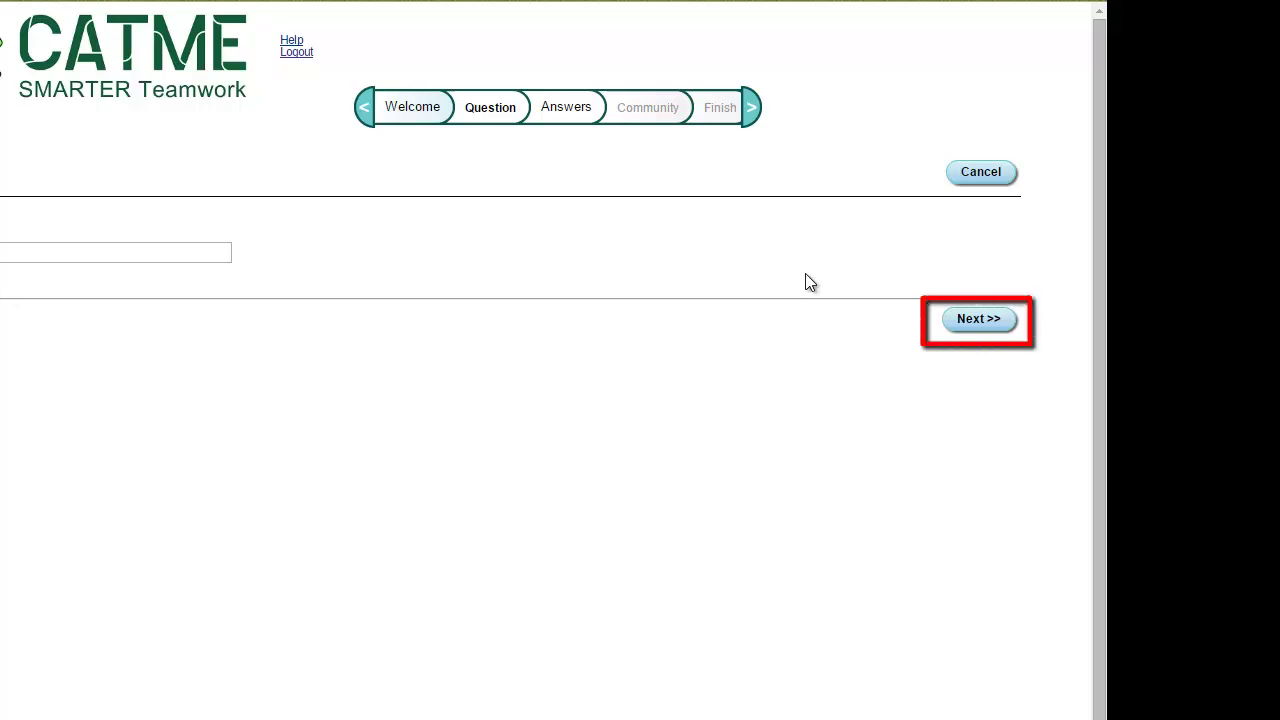
click(980, 320)
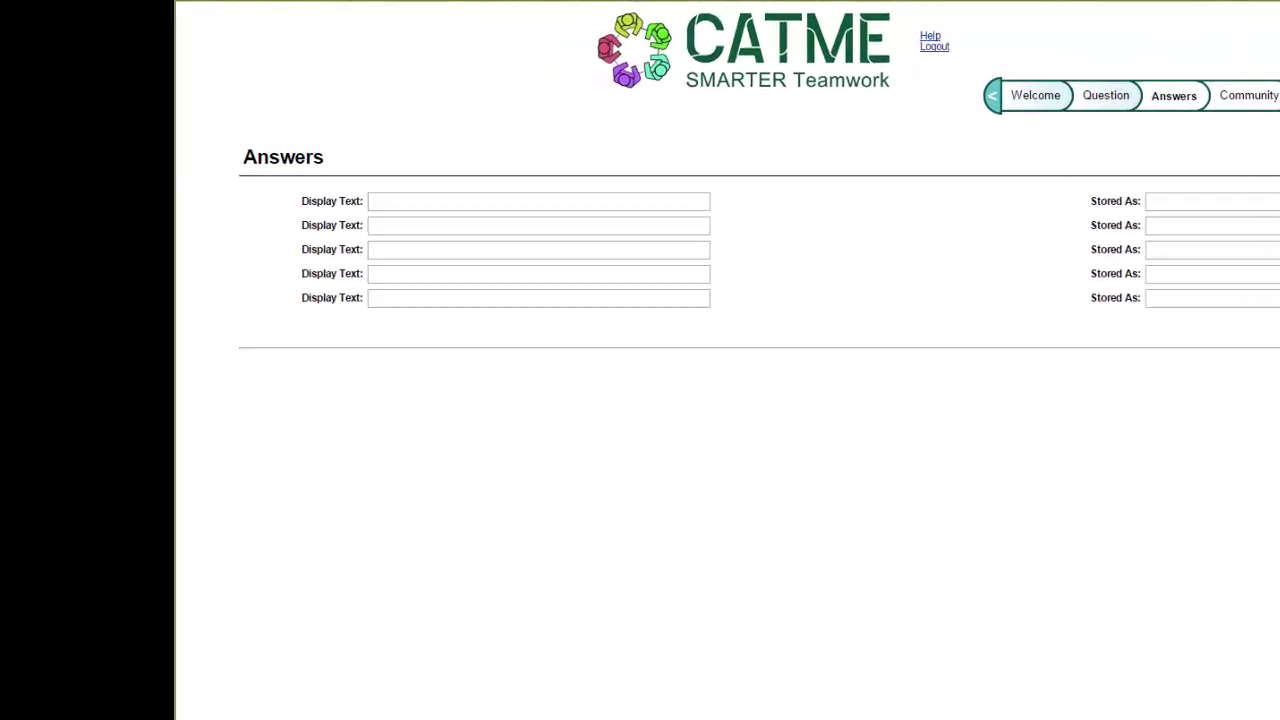
Enter Cheese, Pepperoni, Vegetables and Other as the display texts of the first four answers
click(727, 224)
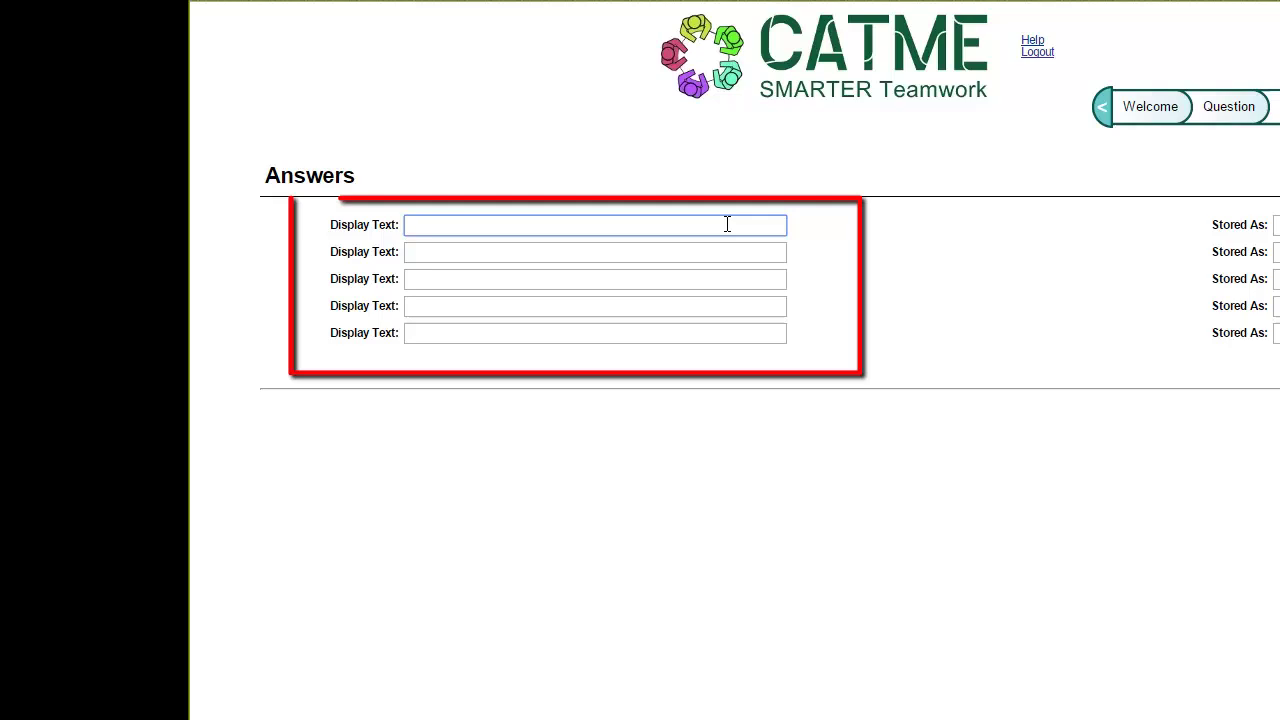
text(Cheese)
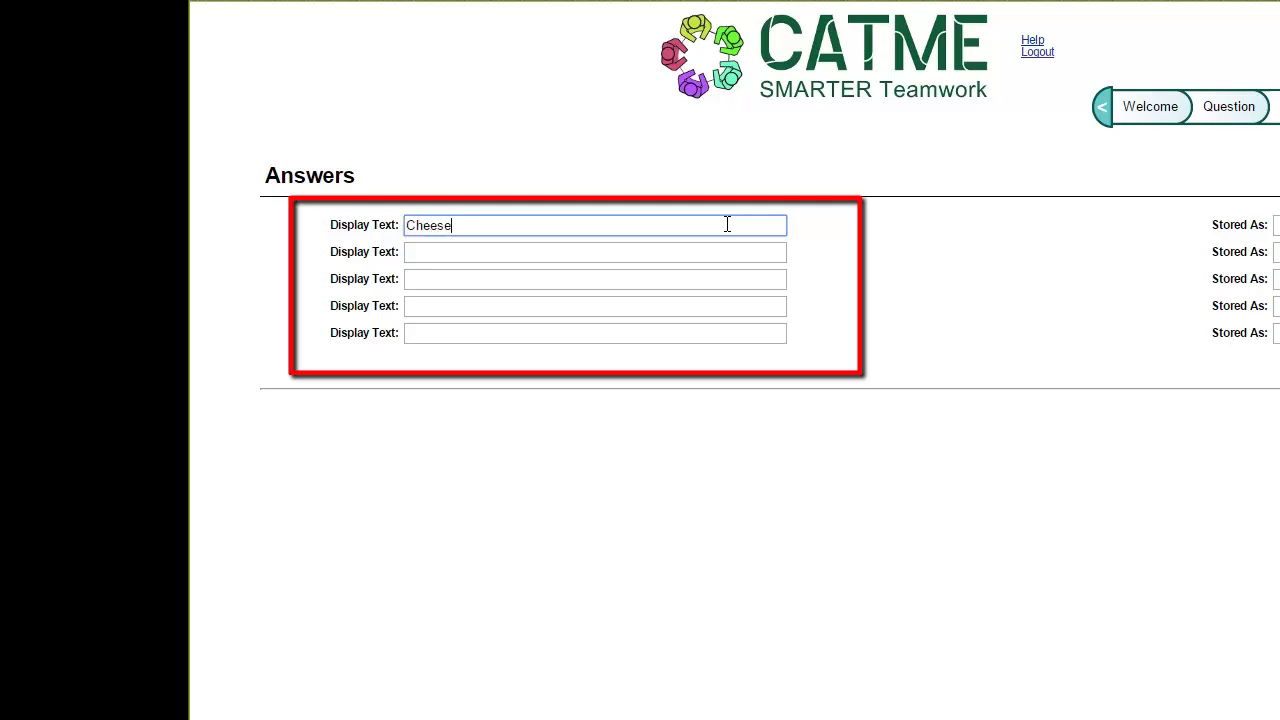
click(740, 249)
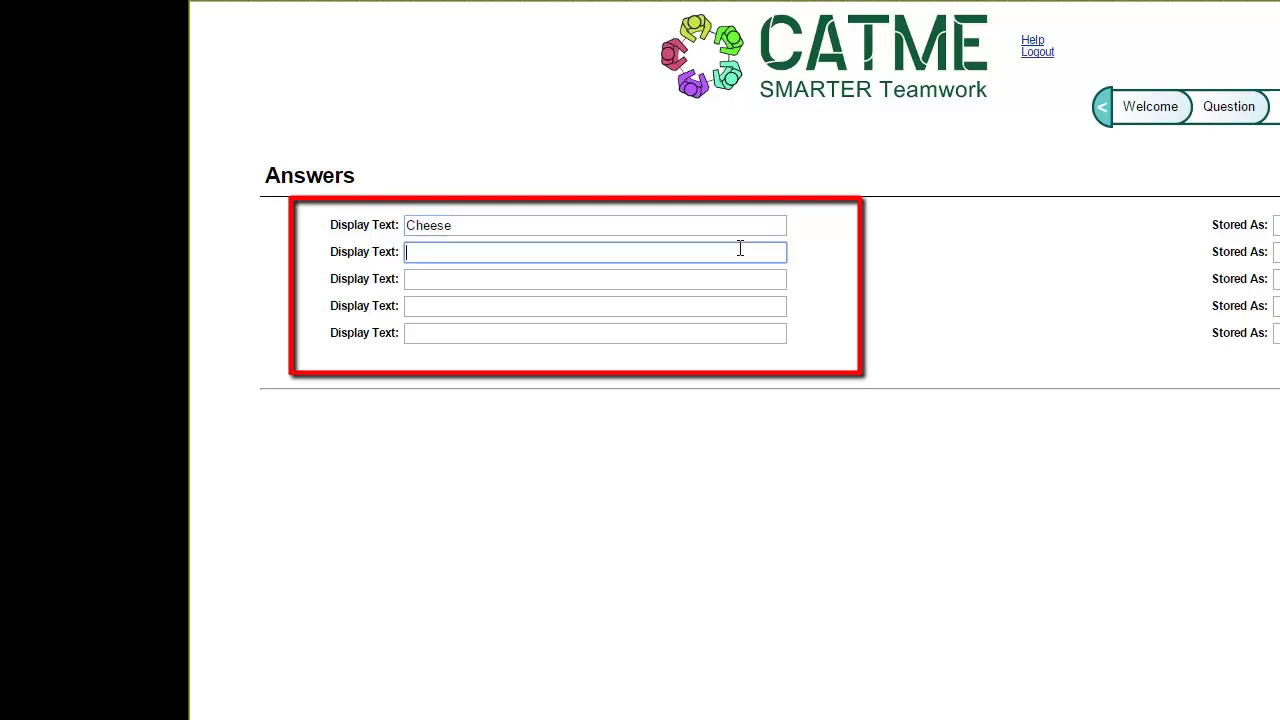
text(Pepperoni)
click(723, 281)
text(Veg)
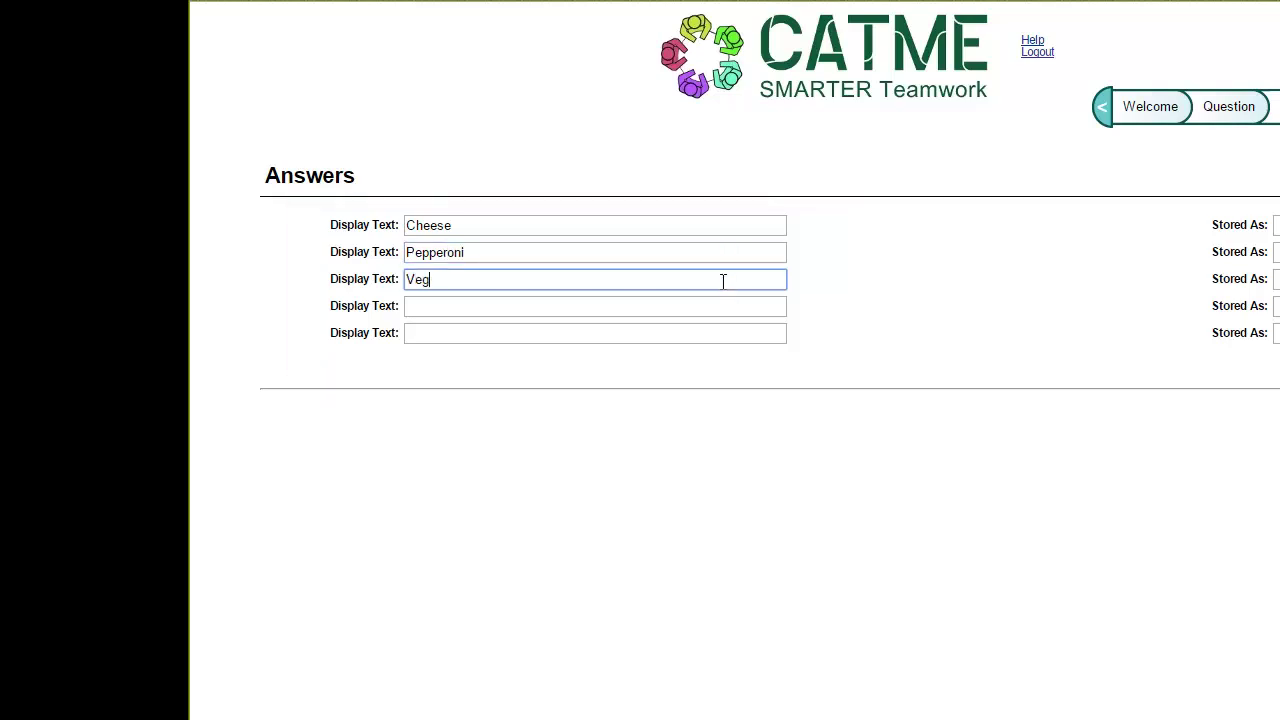
text(etables)
click(746, 309)
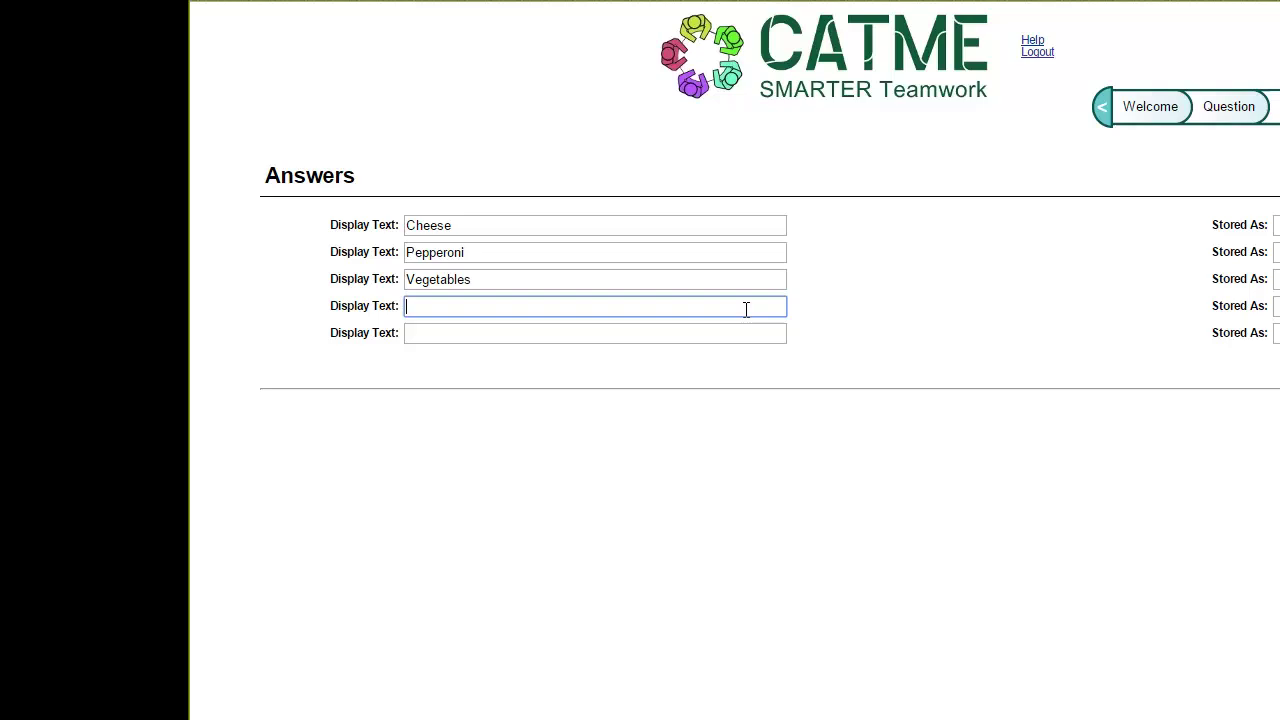
text(Other)
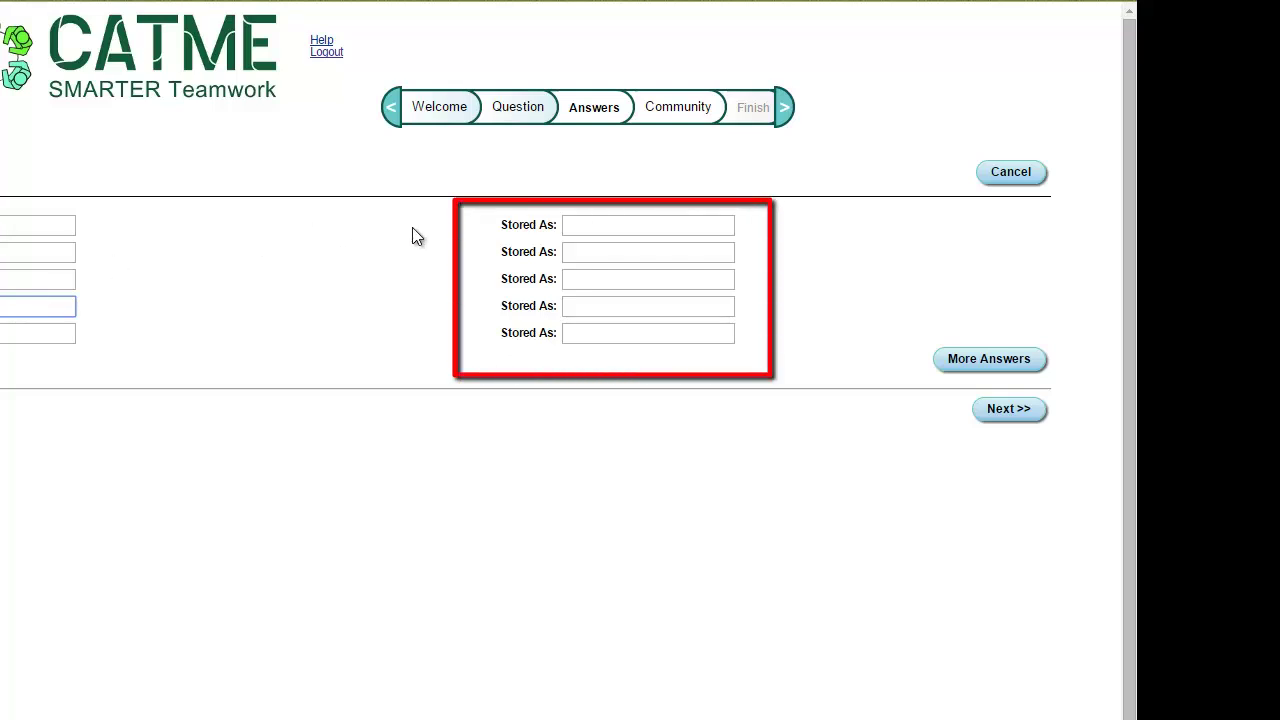
Set the stored values of the four answers to C, P, V and O, and add more blank answer rows
click(634, 227)
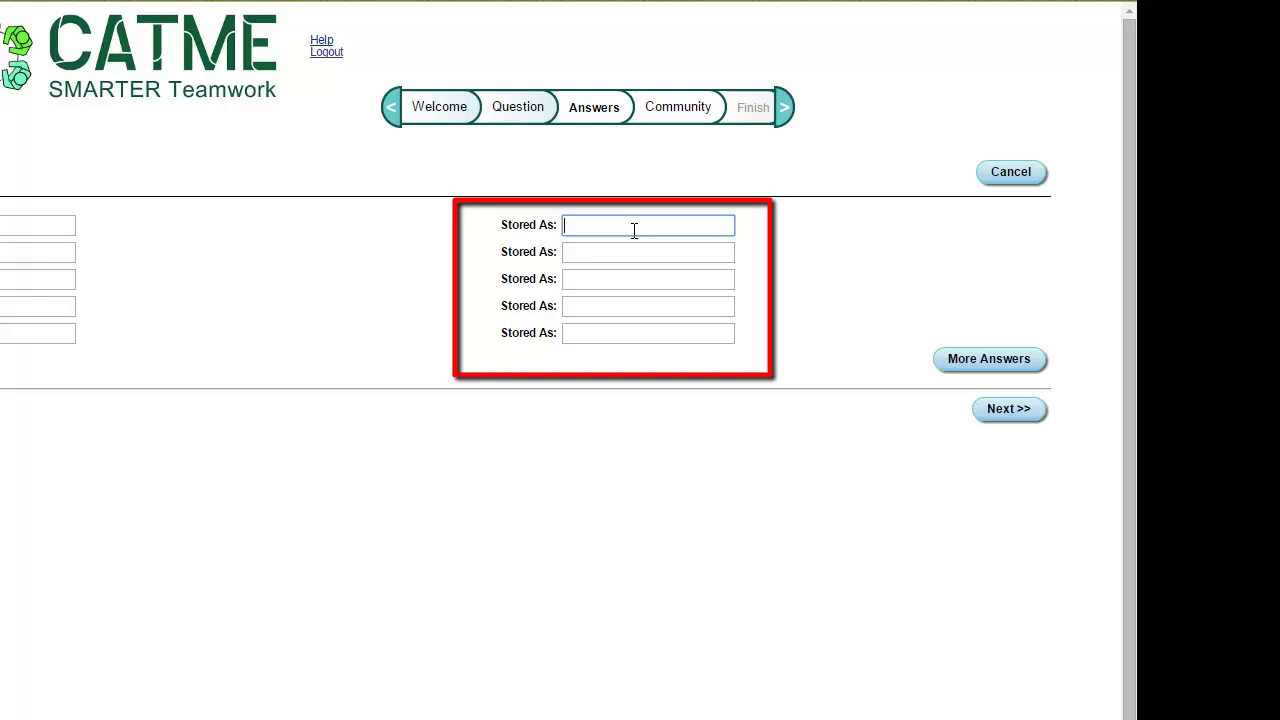
text(C)
key(Tab)
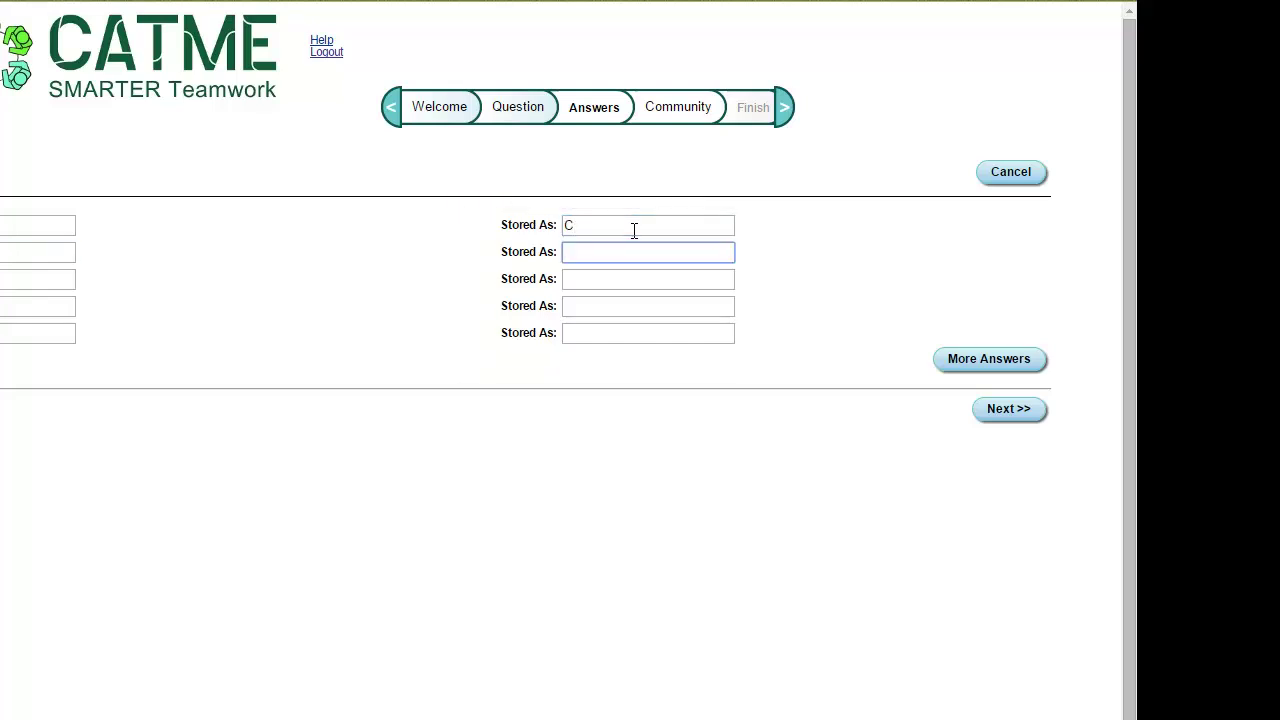
text(P)
key(Tab)
text(V)
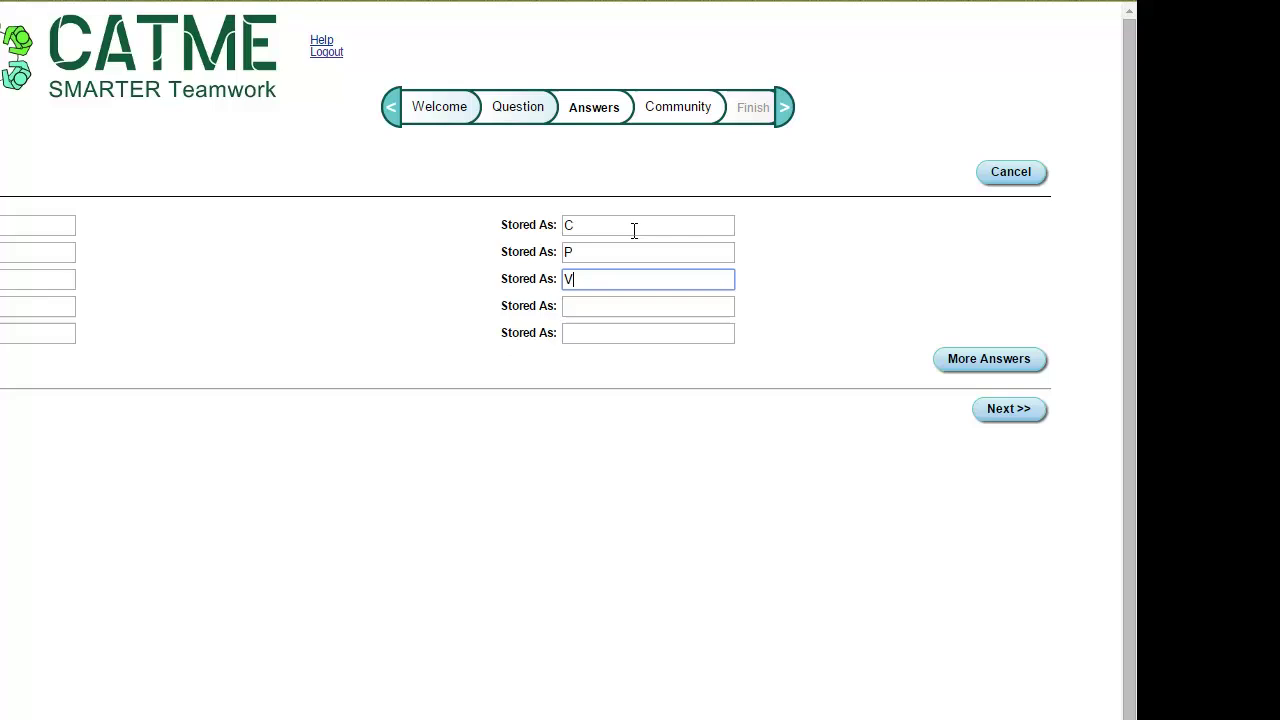
key(Tab)
key(Tab)
text(O)
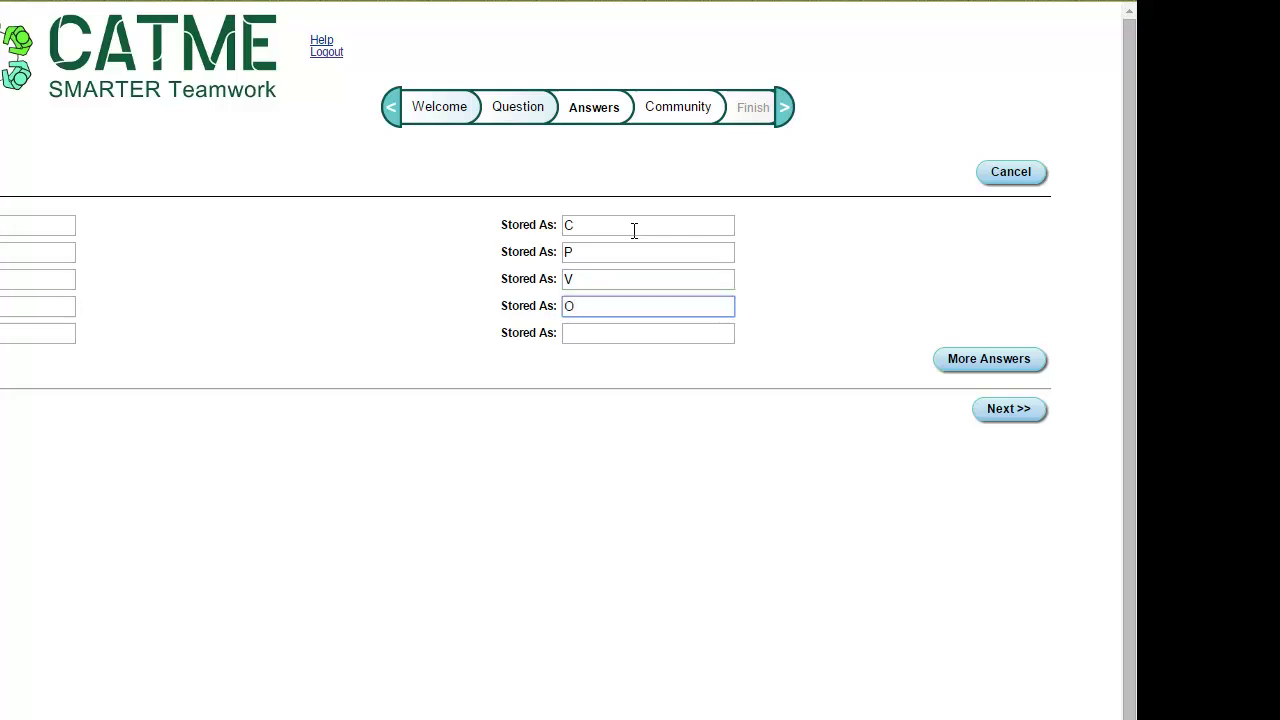
click(564, 418)
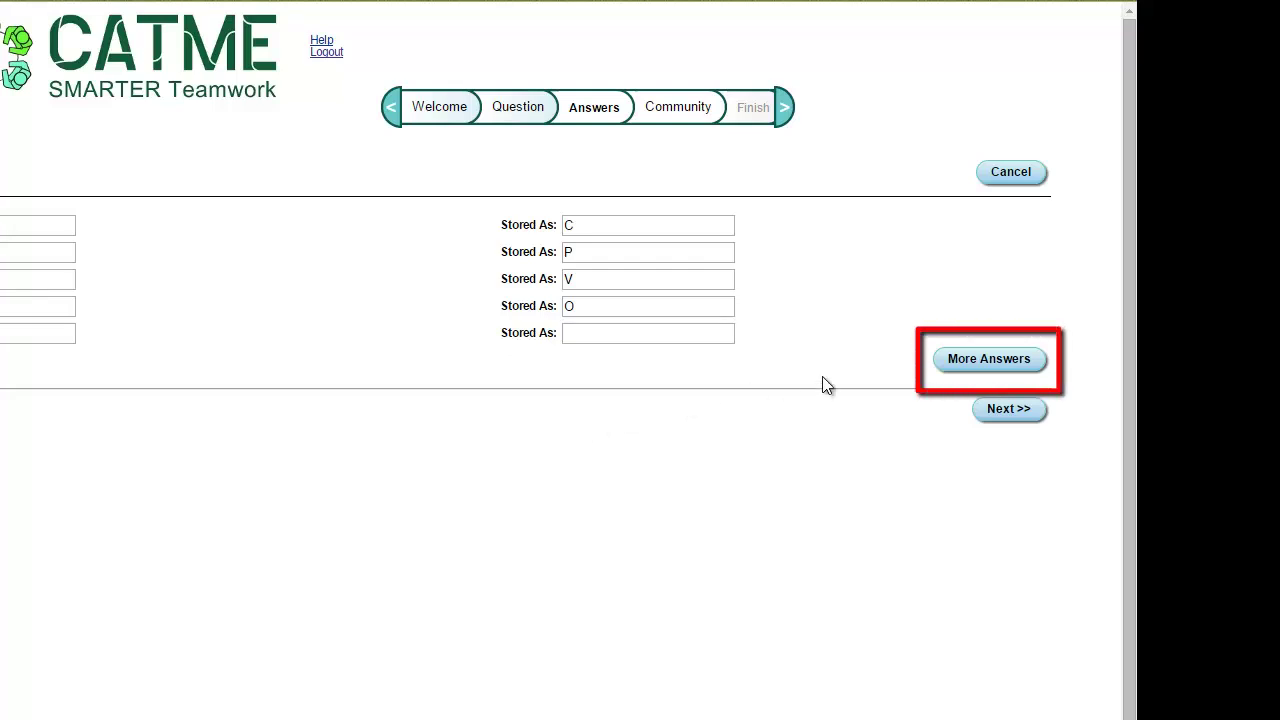
click(999, 358)
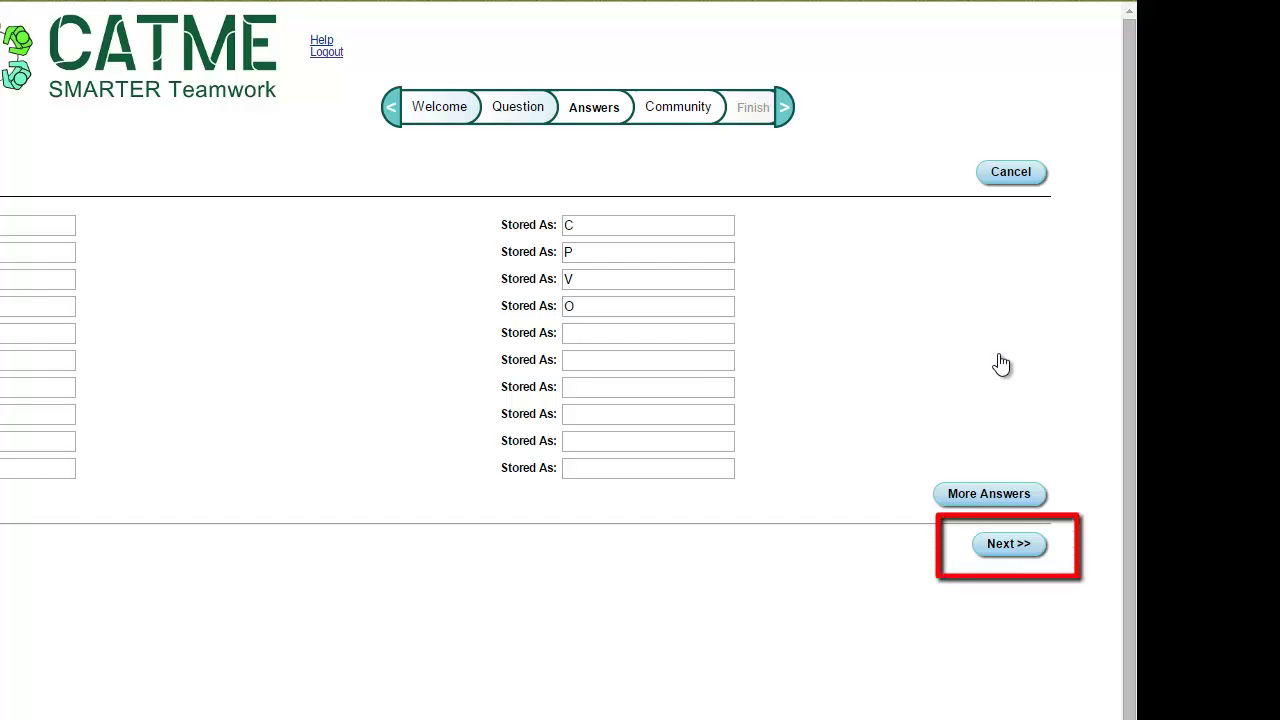
Include the question in the community-created listing and finish the question setup
click(1005, 544)
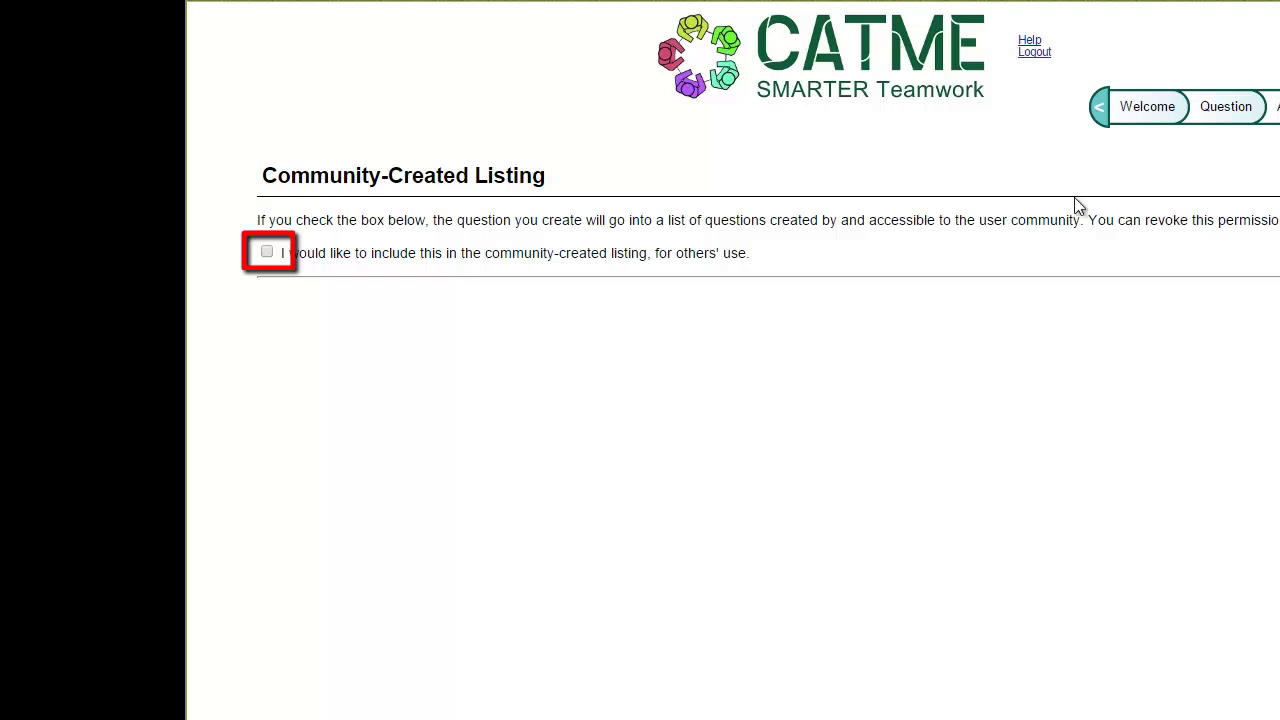
click(267, 254)
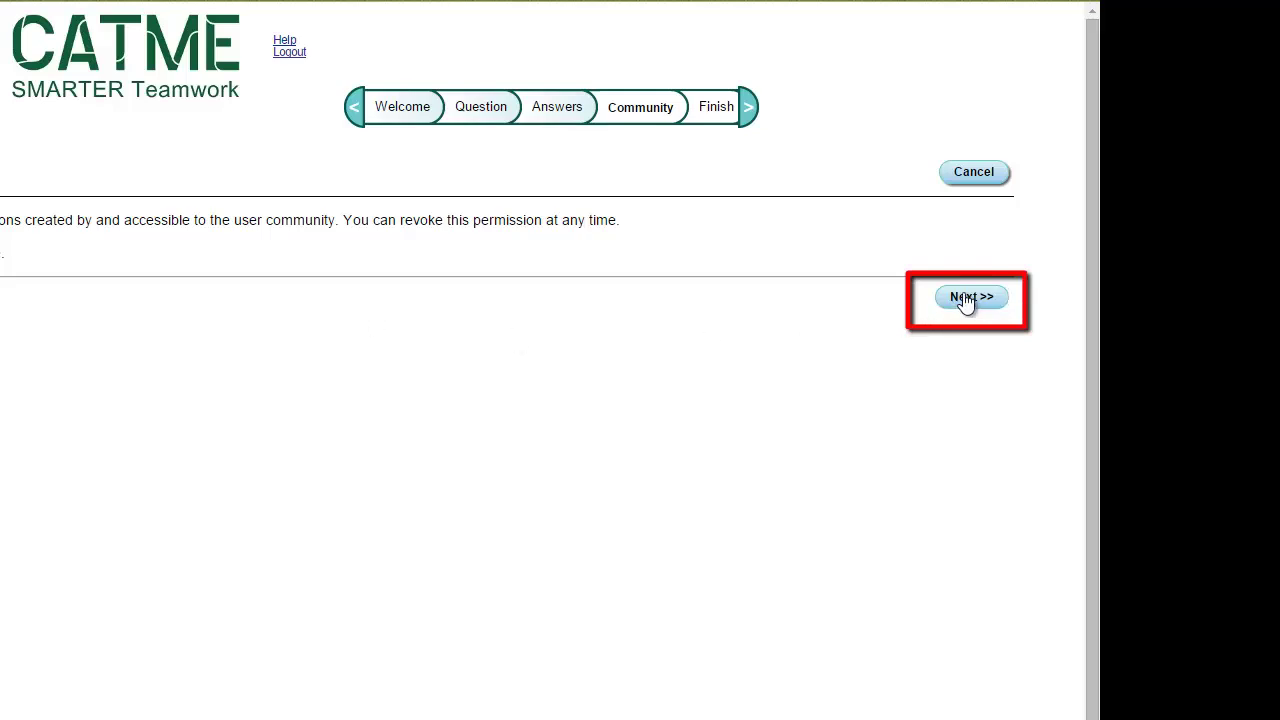
click(965, 300)
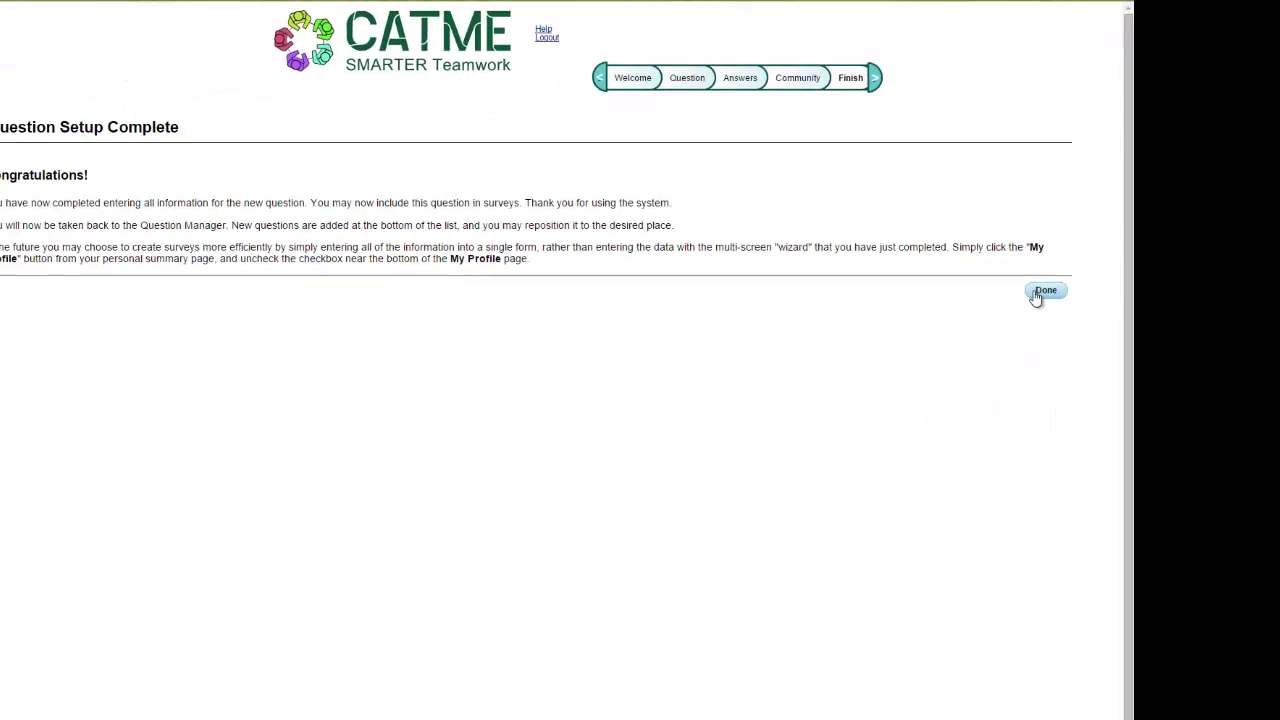
click(1042, 292)
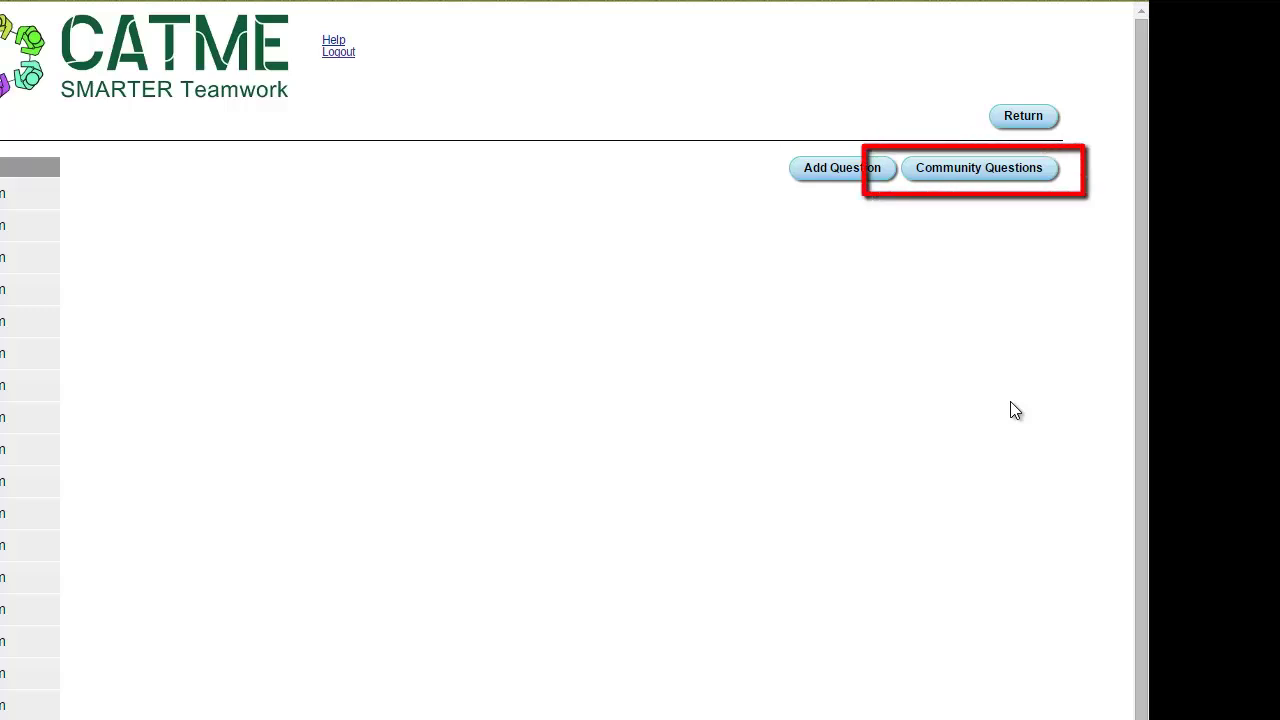
Select the Sample question among others' shared community questions and open an editable duplicate of it
click(986, 177)
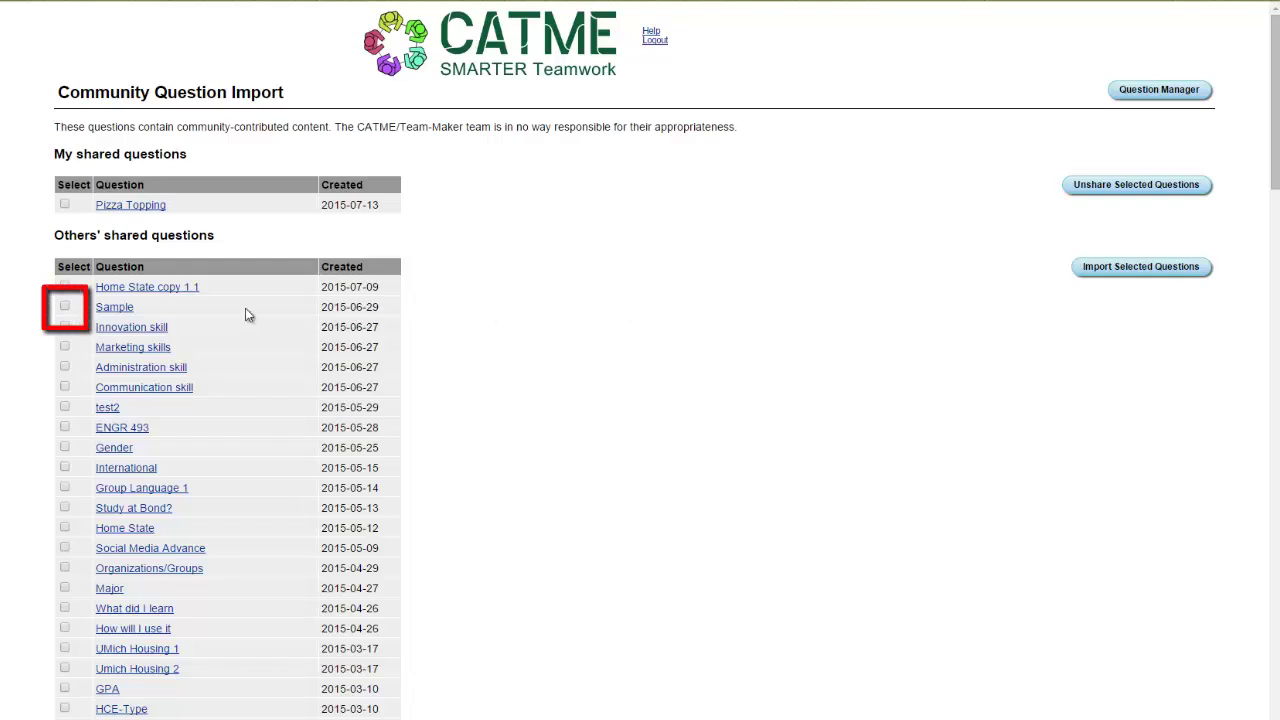
click(65, 307)
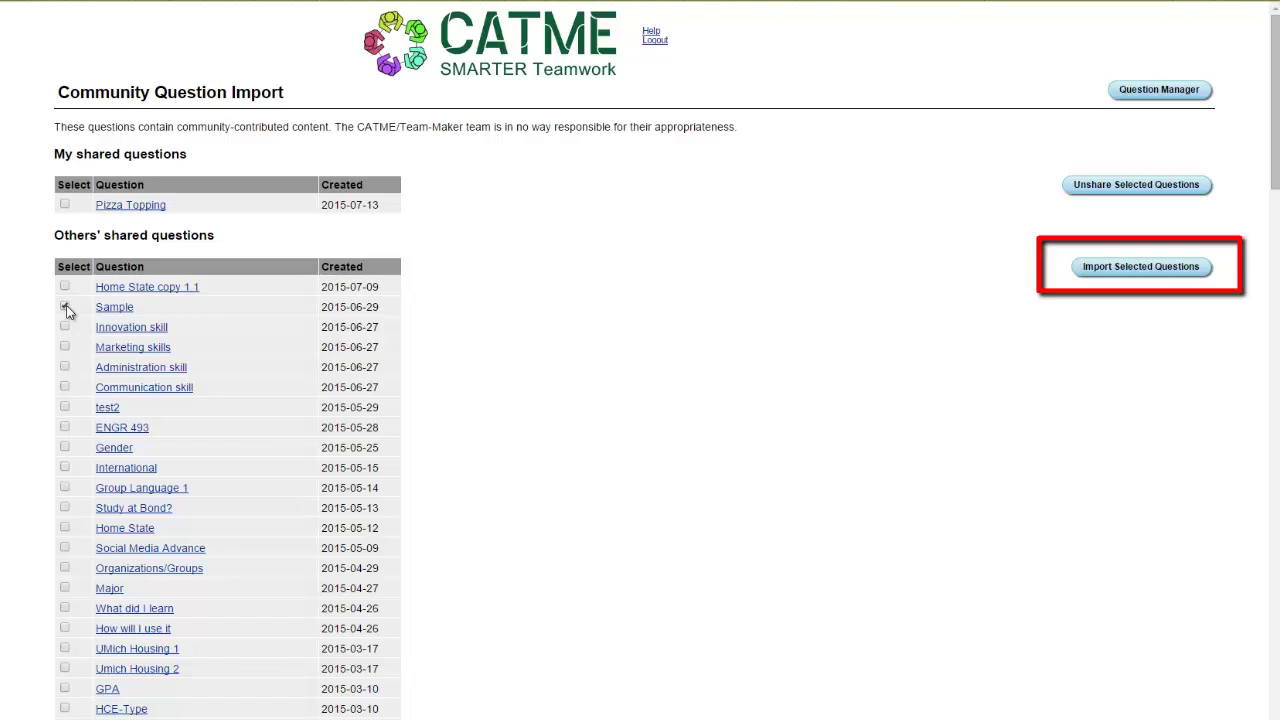
click(64, 307)
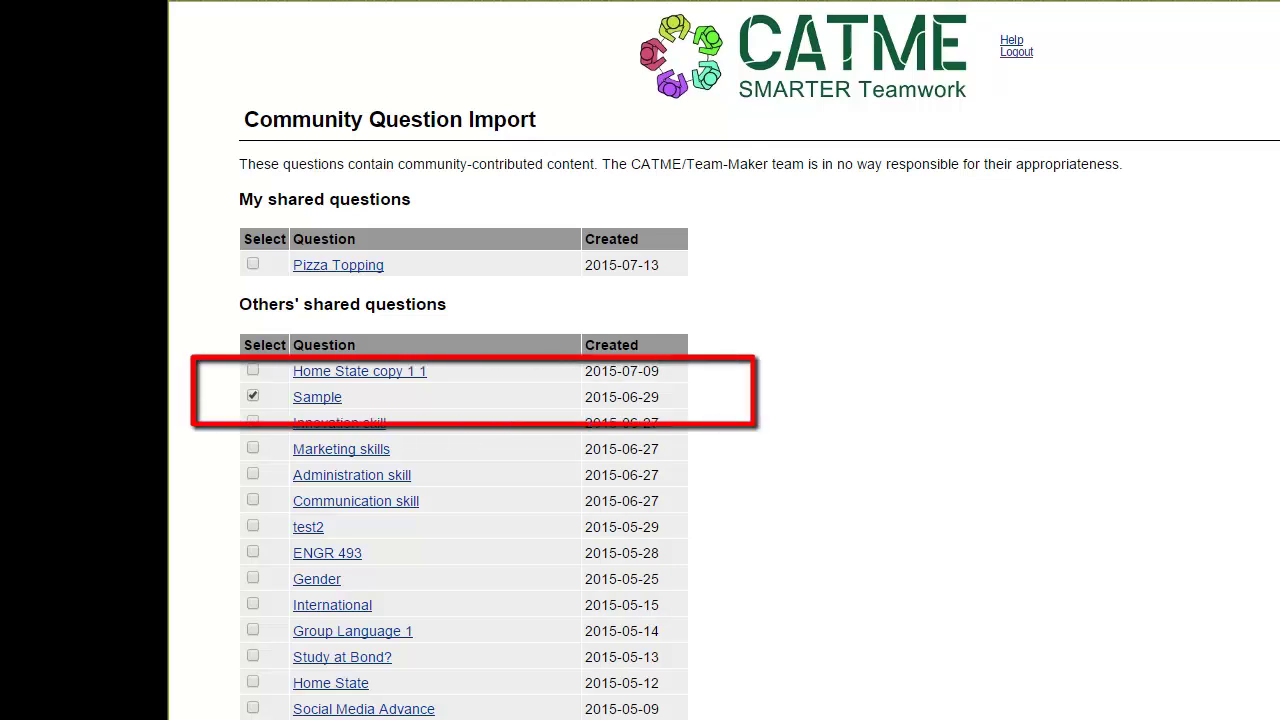
click(329, 404)
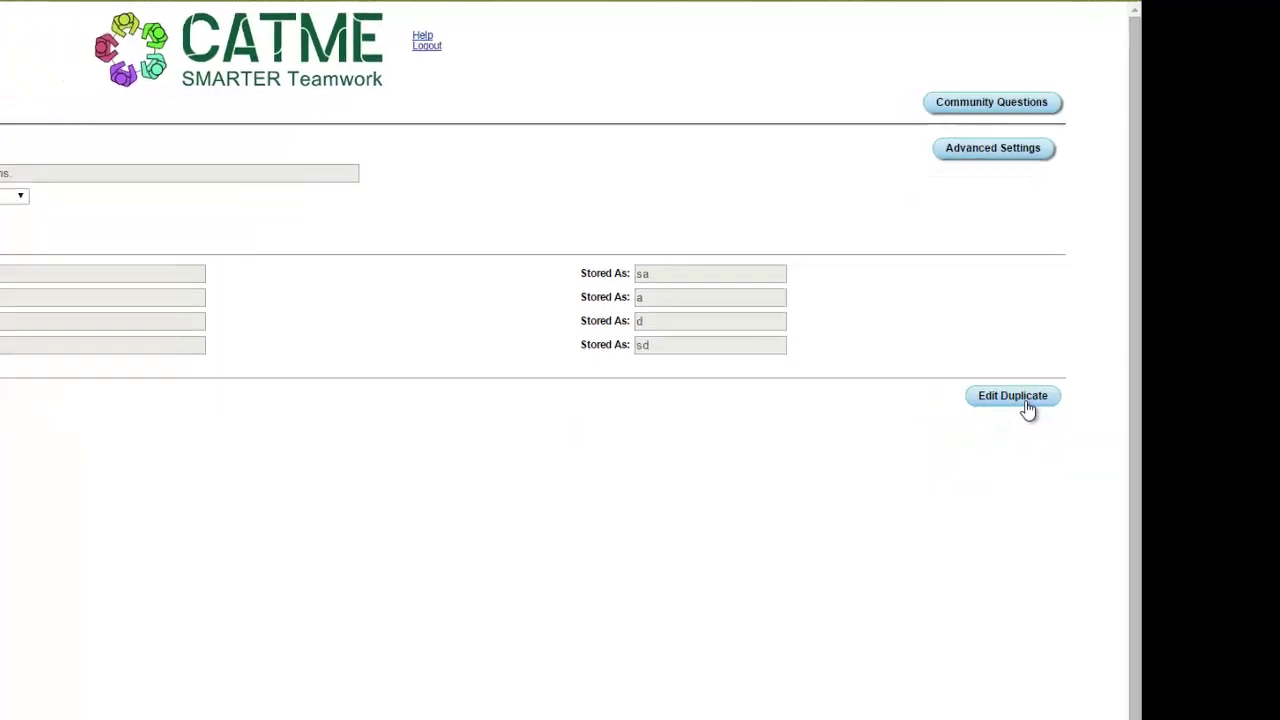
click(1026, 404)
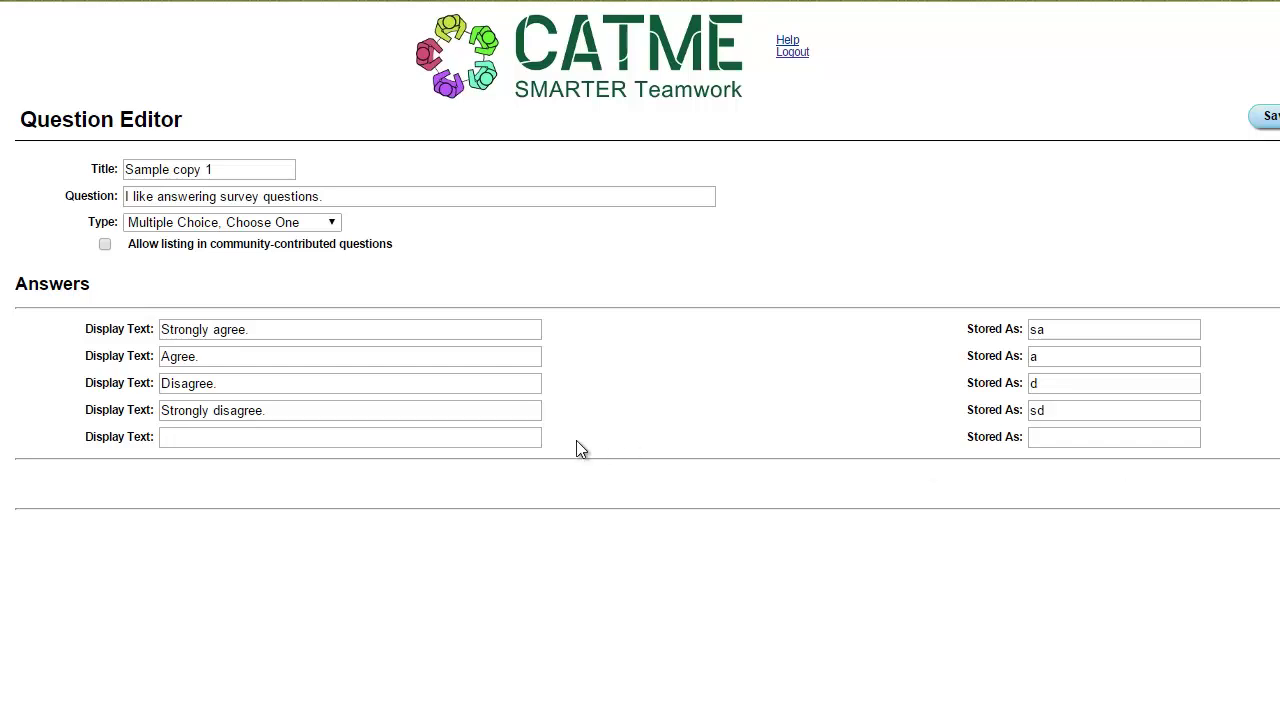
Add the fifth answer "Neither agree nor disagree." stored as n, and save the duplicated question, returning to the question list
click(513, 432)
text(Nei)
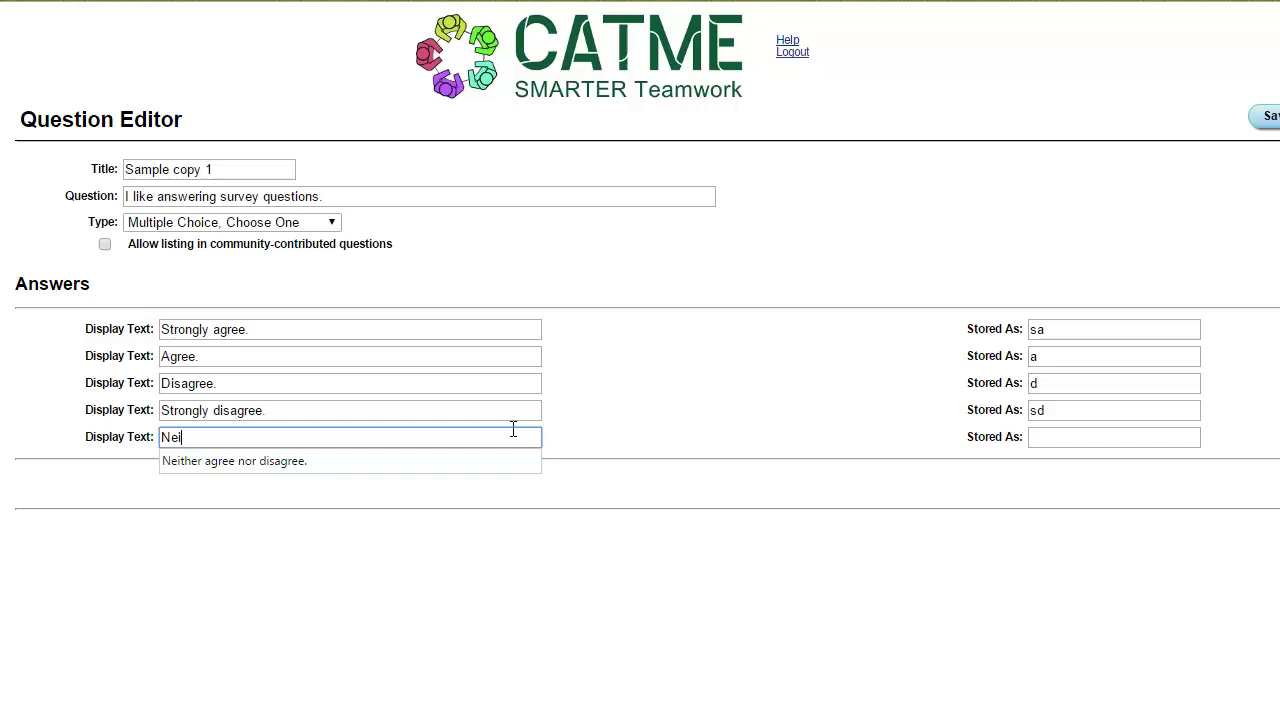
text(ther a)
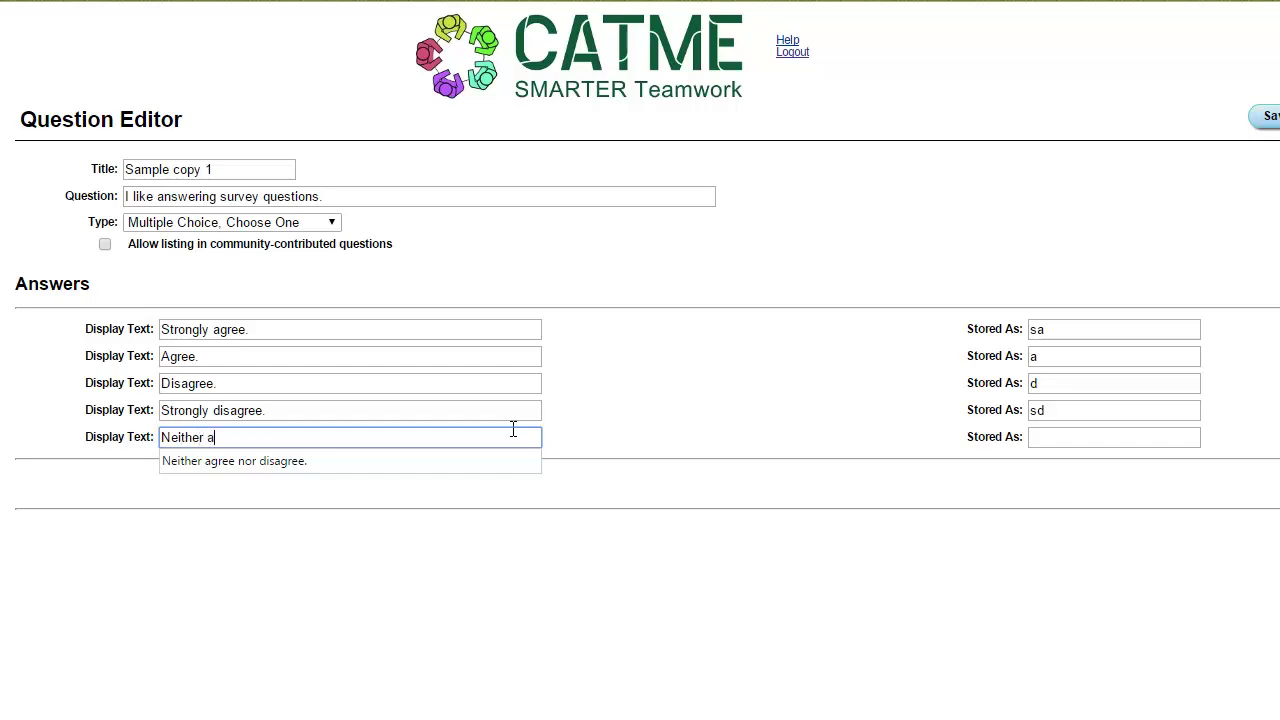
key(Down)
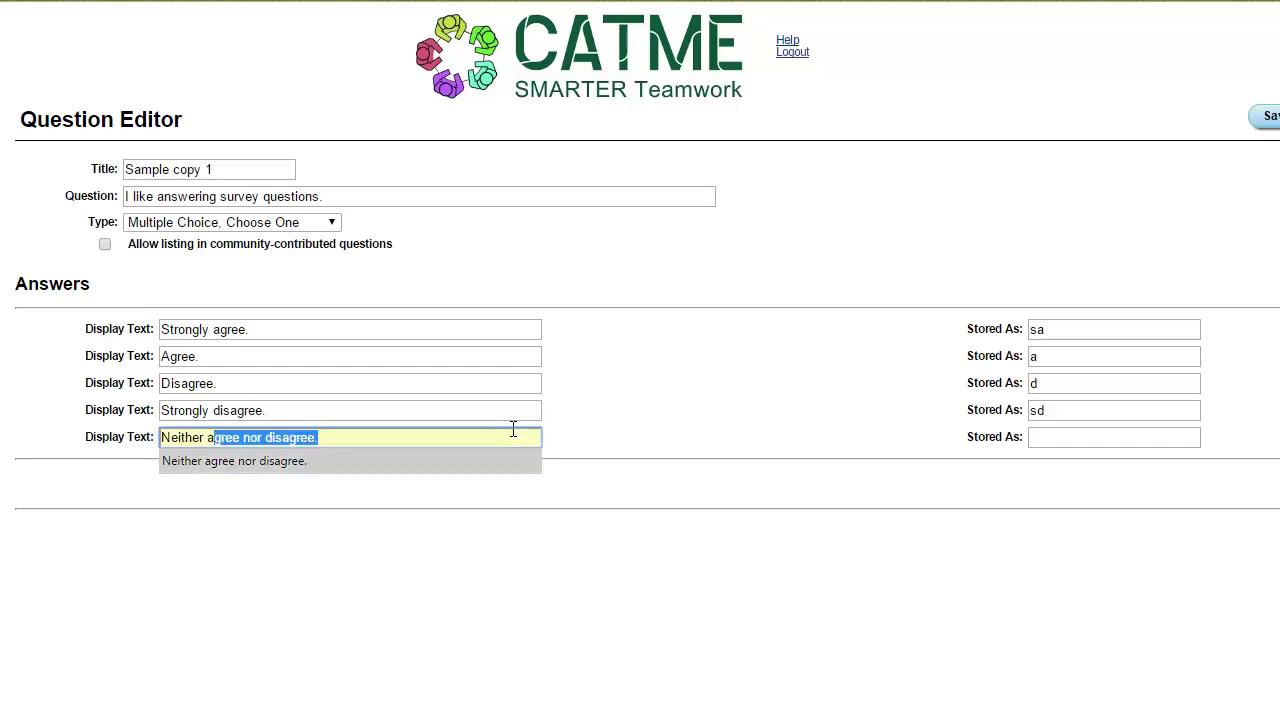
key(Return)
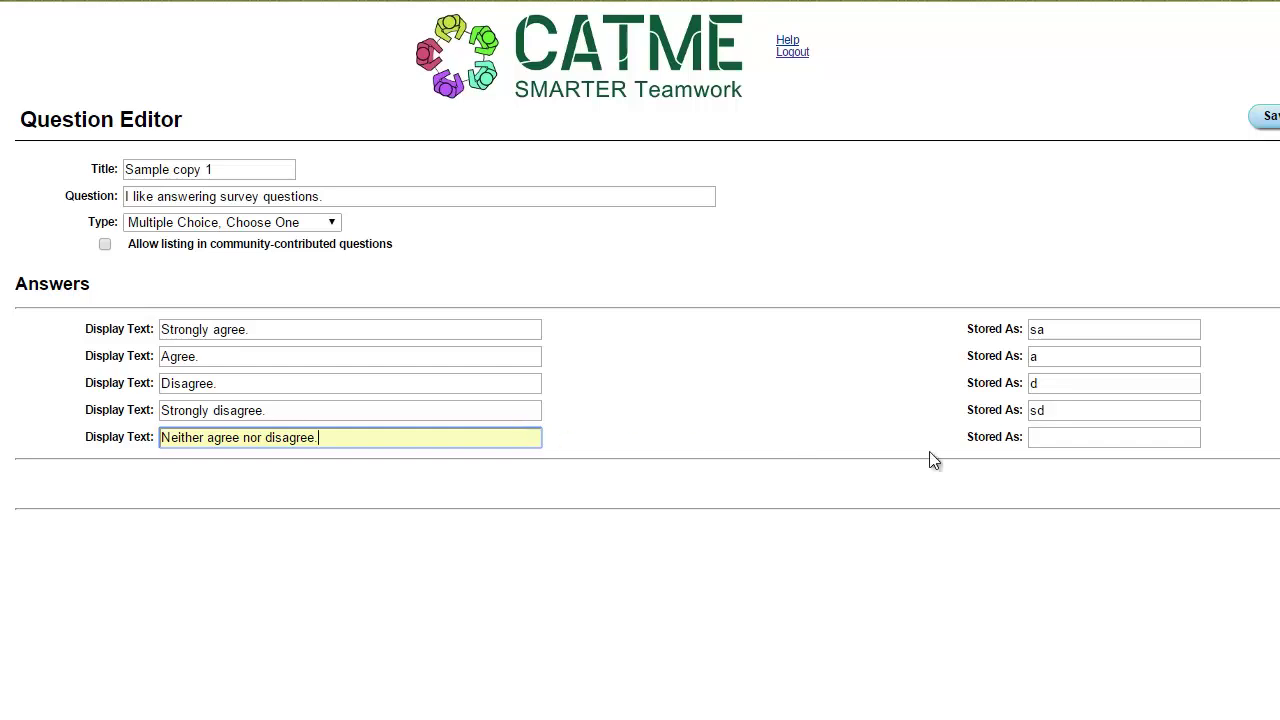
click(1063, 437)
text(n)
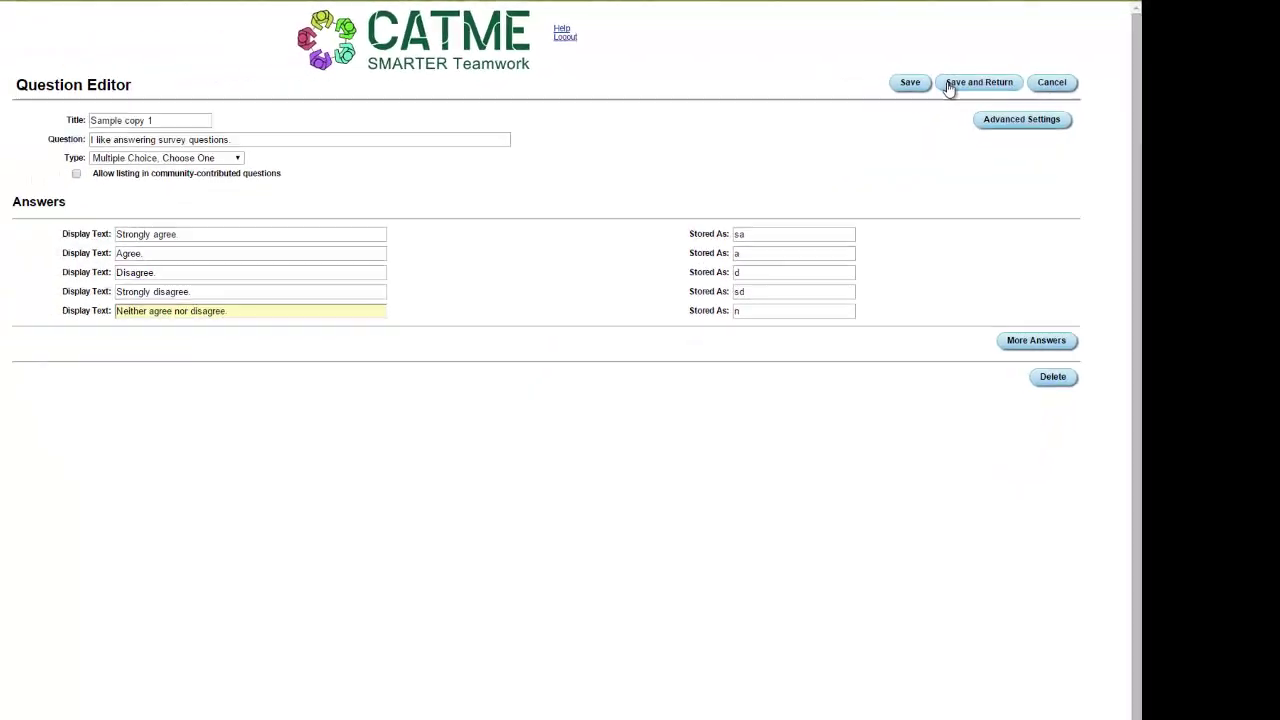
click(956, 85)
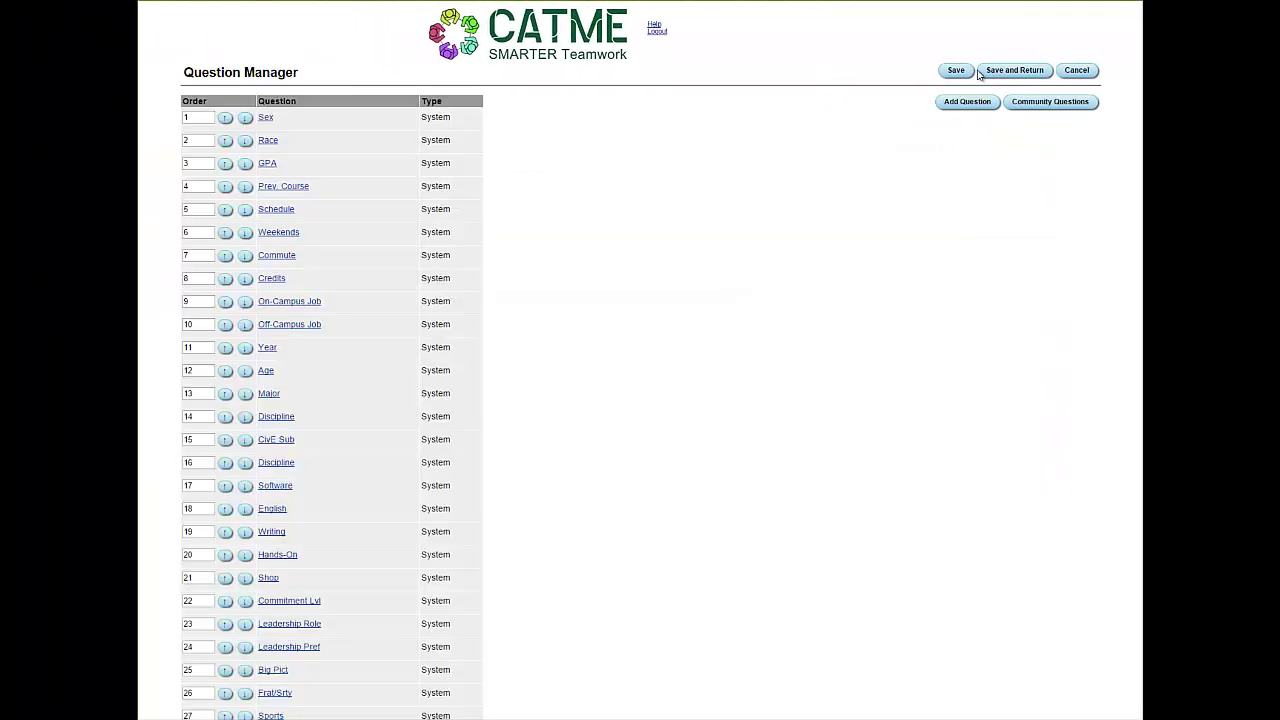